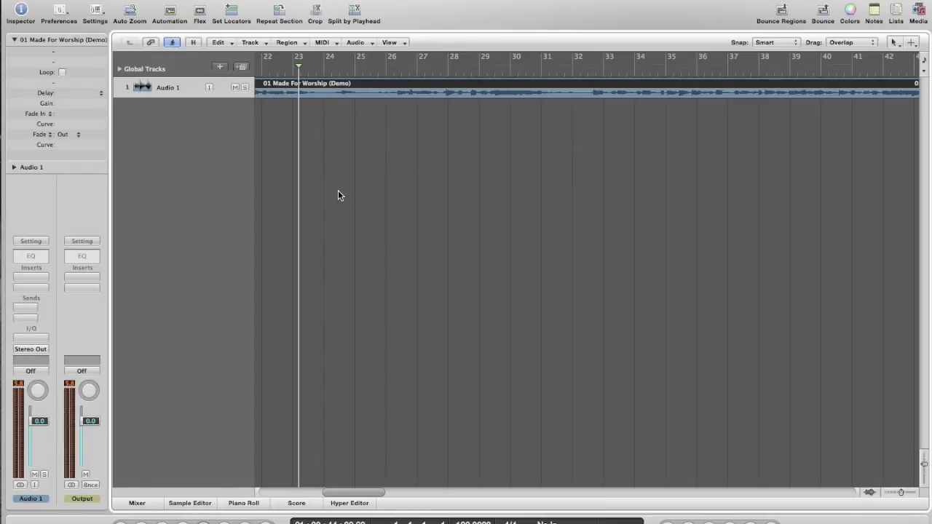
# Step: Play the song from bar 2 to hear the original, then stop playback
pyautogui.hscroll(-10, 338, 195)
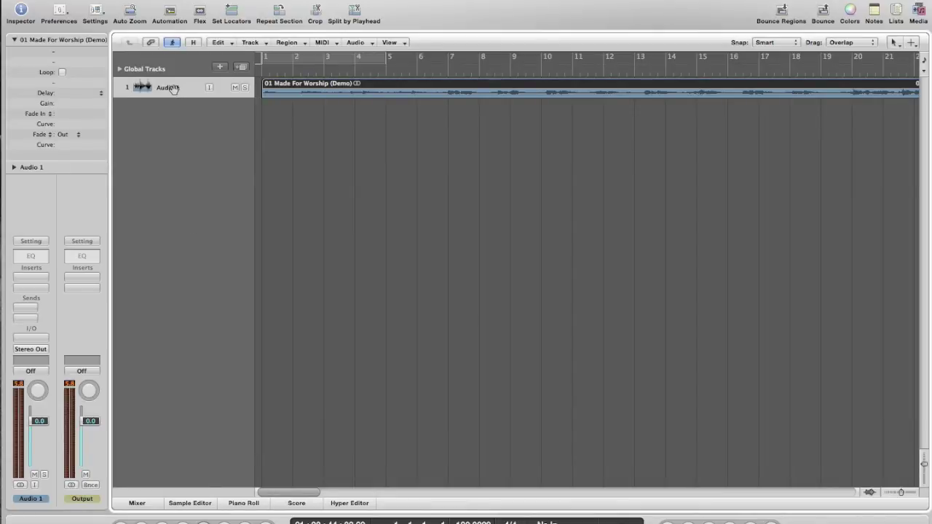
pyautogui.click(298, 67)
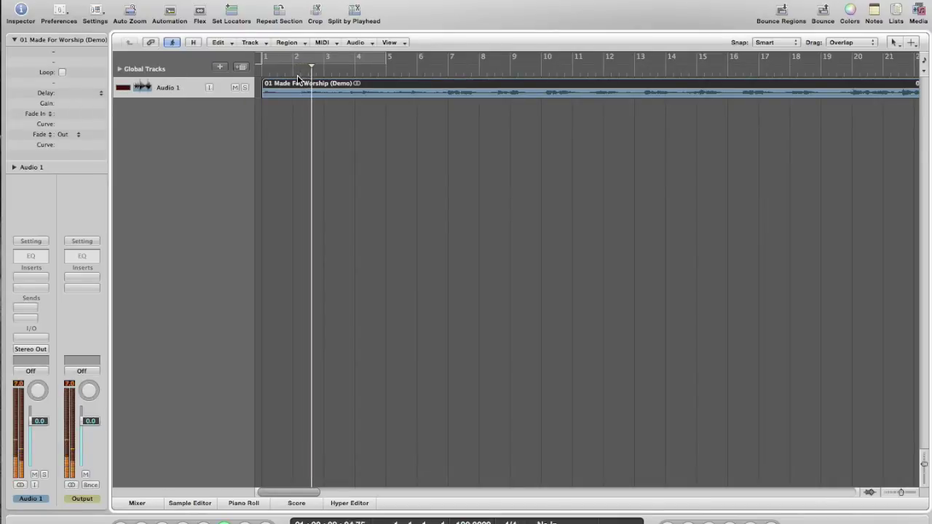
pyautogui.press('space')
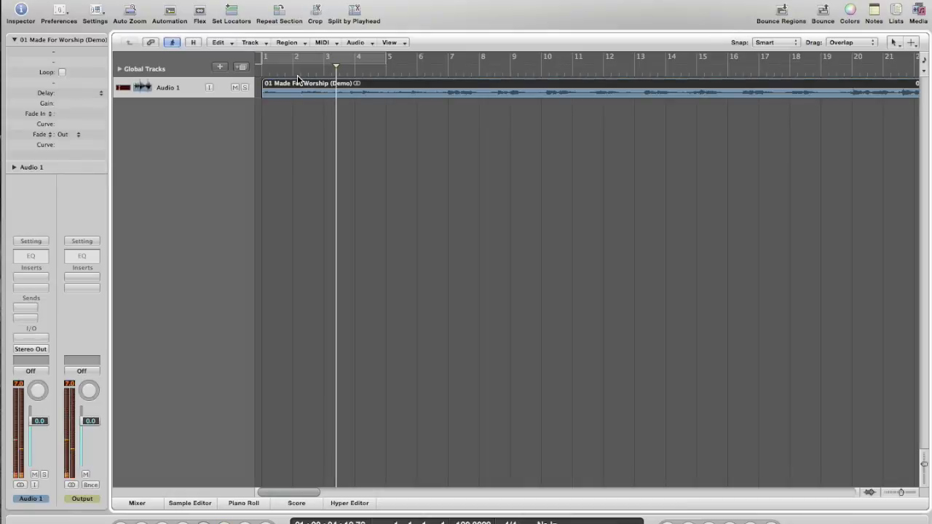
# Step: Insert the Audio Units > Apple > AUPitch (Stereo) plug-in in Audio 1's first Inserts slot
pyautogui.click(29, 278)
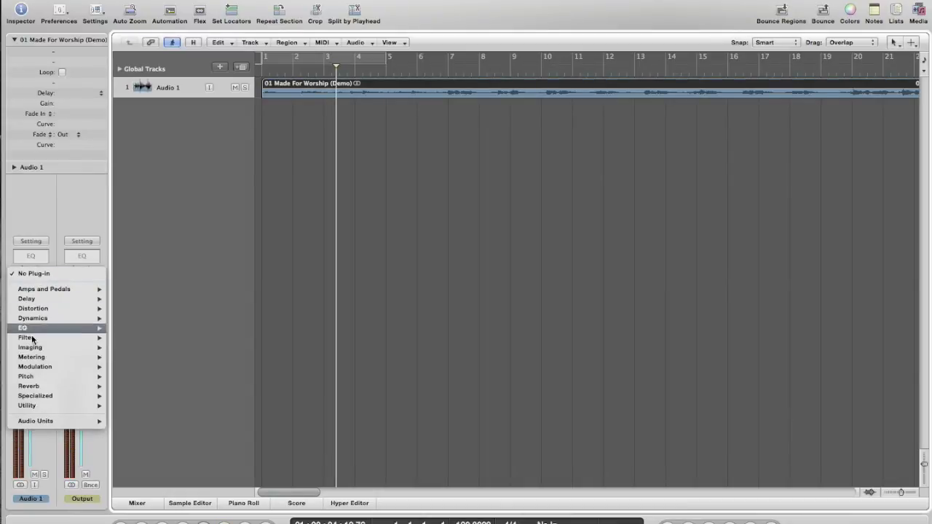
pyautogui.moveTo(32, 362)
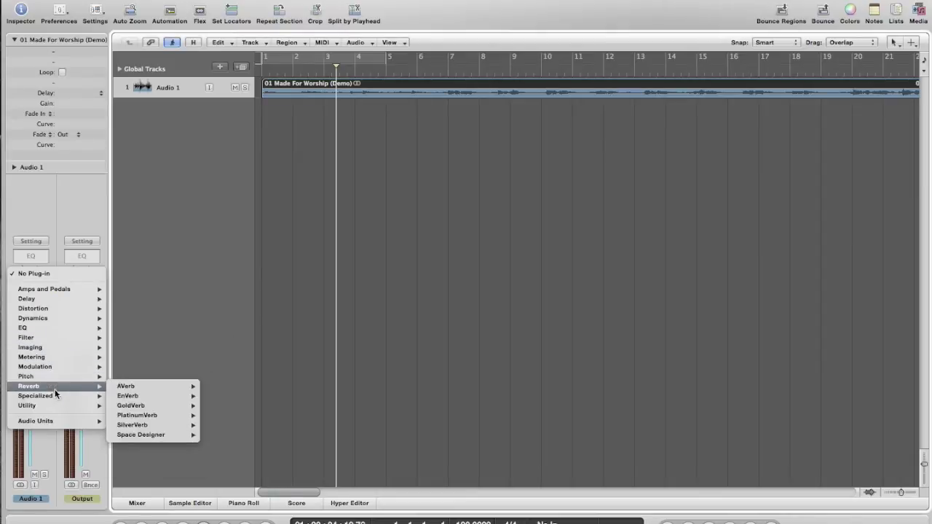
pyautogui.moveTo(60, 424)
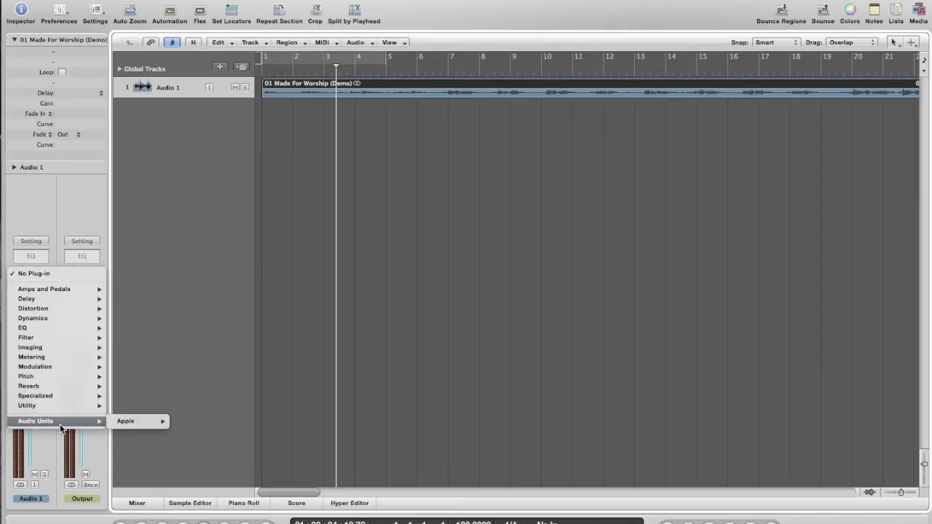
pyautogui.moveTo(130, 424)
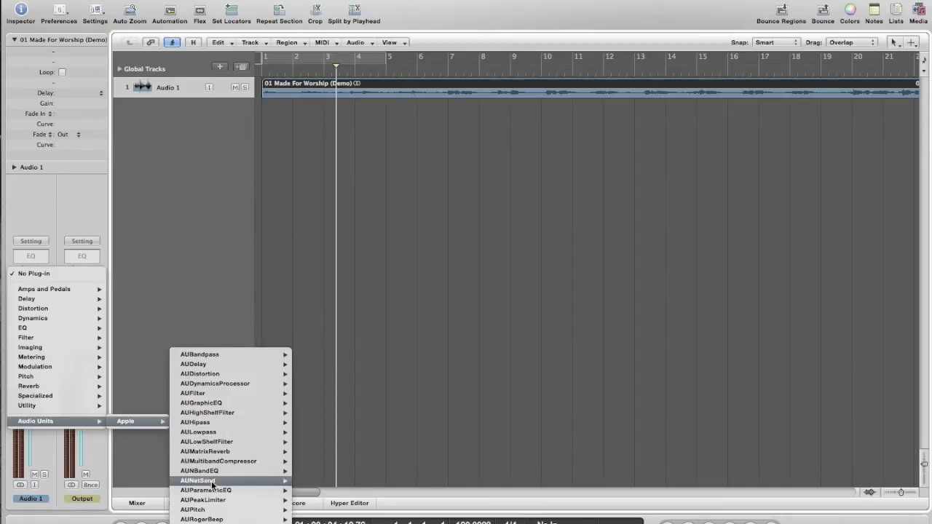
pyautogui.moveTo(216, 512)
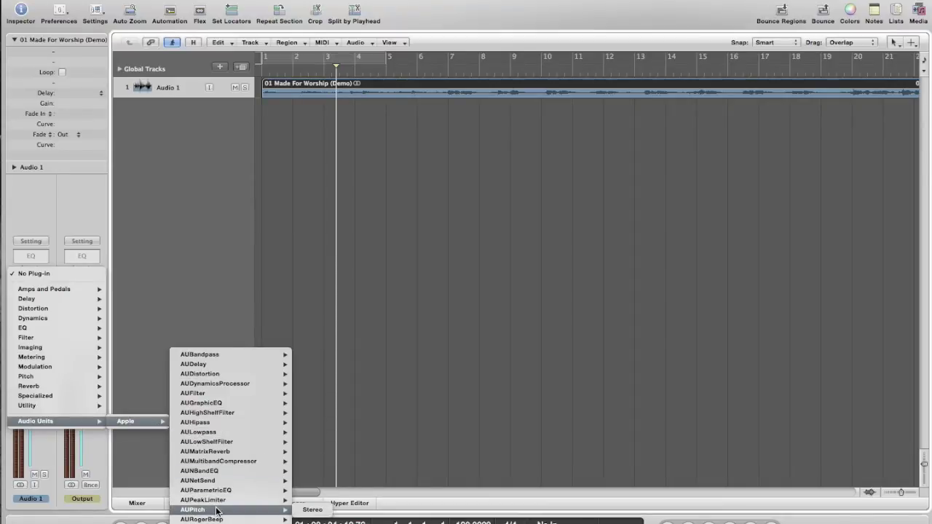
pyautogui.click(312, 511)
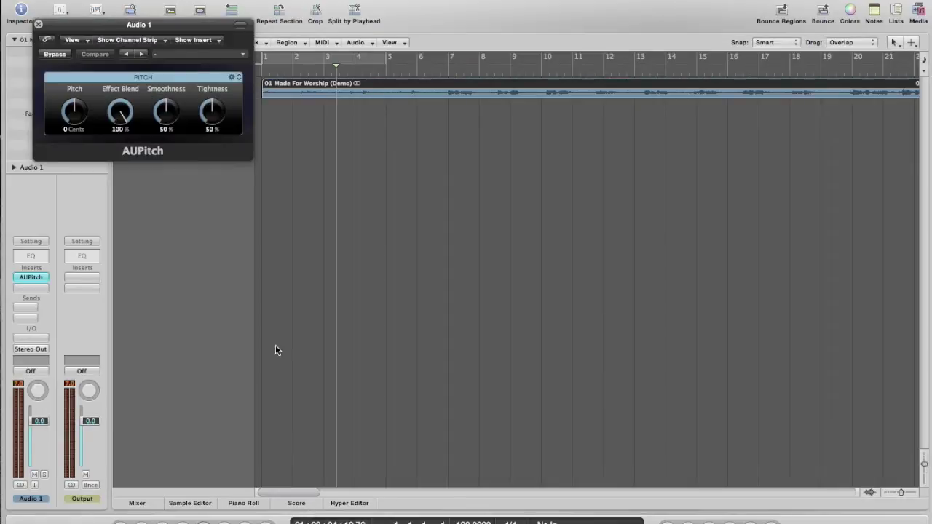
# Step: Move the AUPitch window to the top of the screen and return the playhead to bar 1
pyautogui.moveTo(163, 32); pyautogui.dragTo(168, 4)
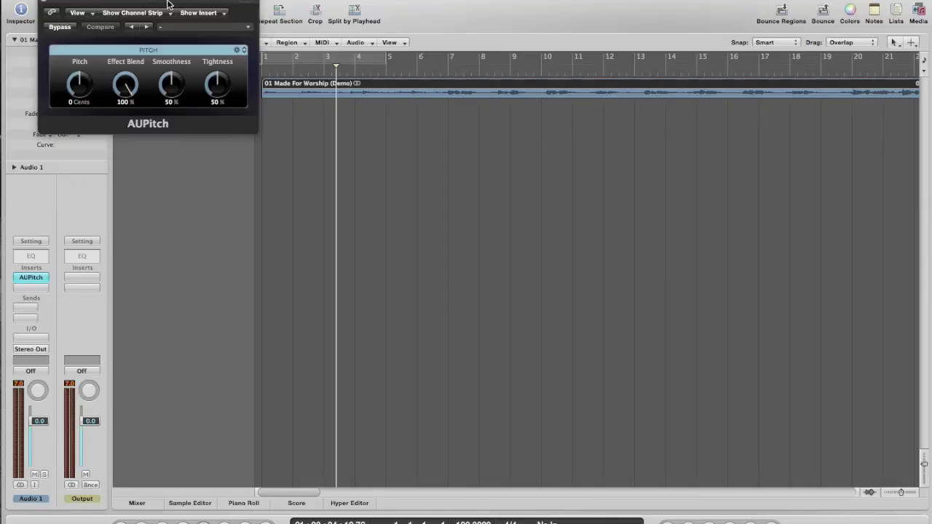
pyautogui.click(265, 72)
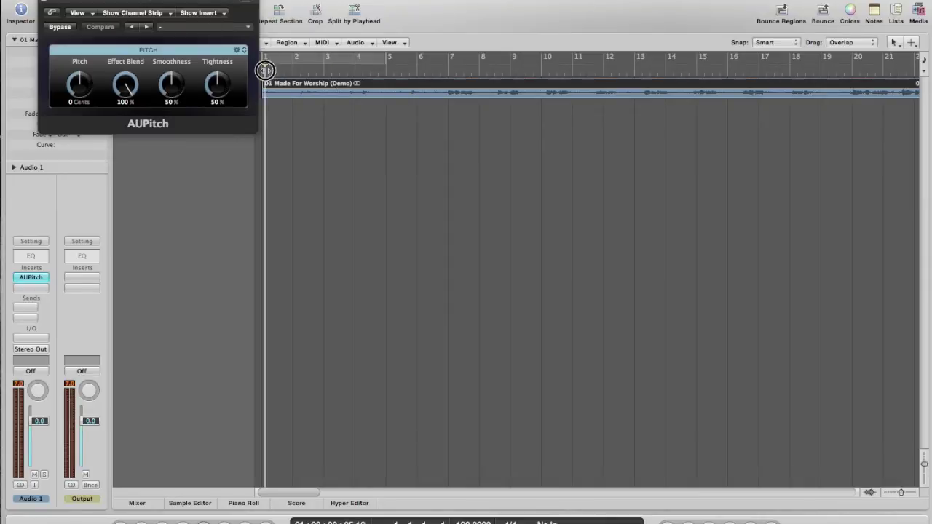
pyautogui.click(80, 86)
# Step: Enter -100 cents as the AUPitch Pitch value
pyautogui.moveTo(80, 85)
pyautogui.mouseDown()
pyautogui.moveTo(80, 129)
pyautogui.moveTo(82, 87)
pyautogui.mouseUp()
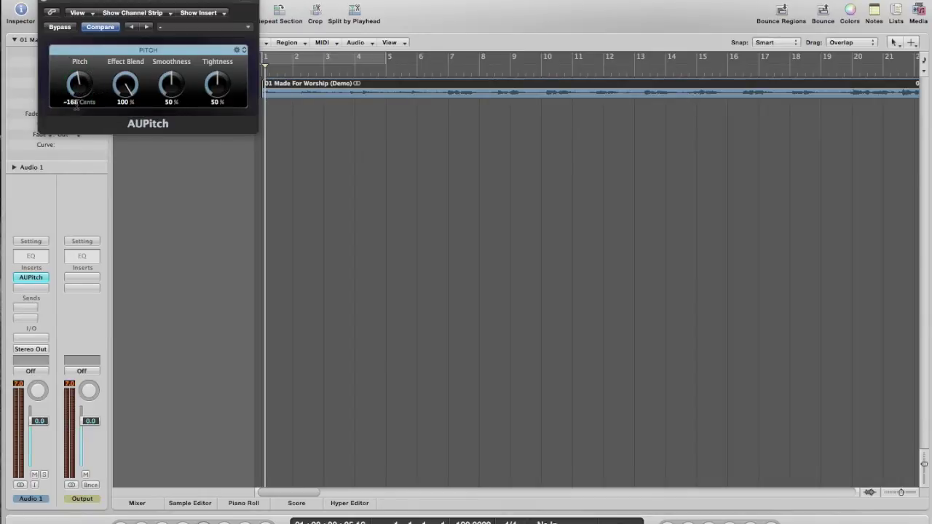
pyautogui.doubleClick(71, 102)
pyautogui.write('-100')
pyautogui.press('Return')
pyautogui.click(86, 85)
# Step: Play the track, comparing AUPitch bypassed and active, then close the plug-in window
pyautogui.press('space')
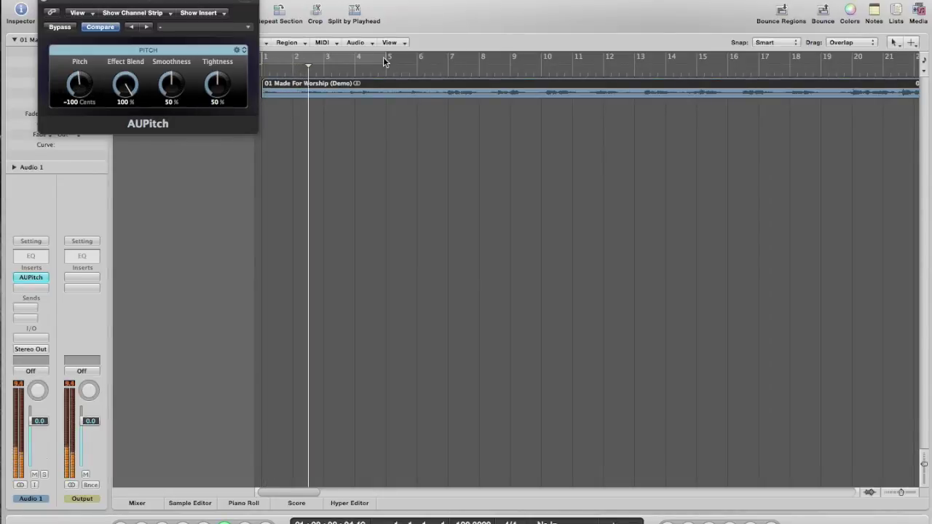
pyautogui.click(60, 28)
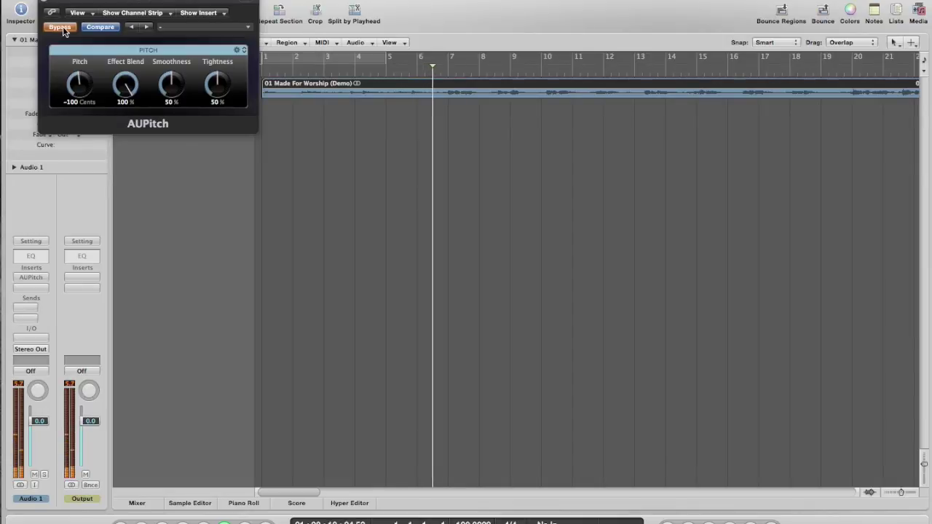
pyautogui.click(63, 26)
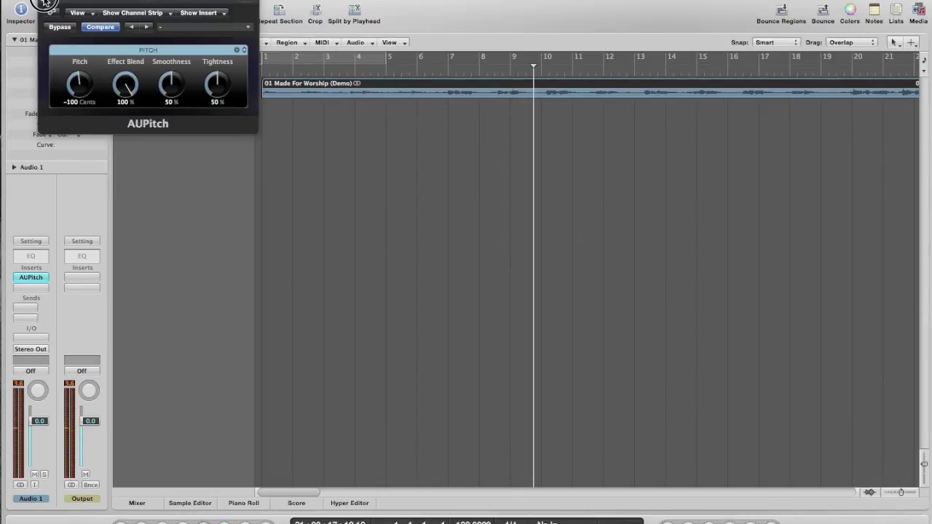
pyautogui.click(45, 3)
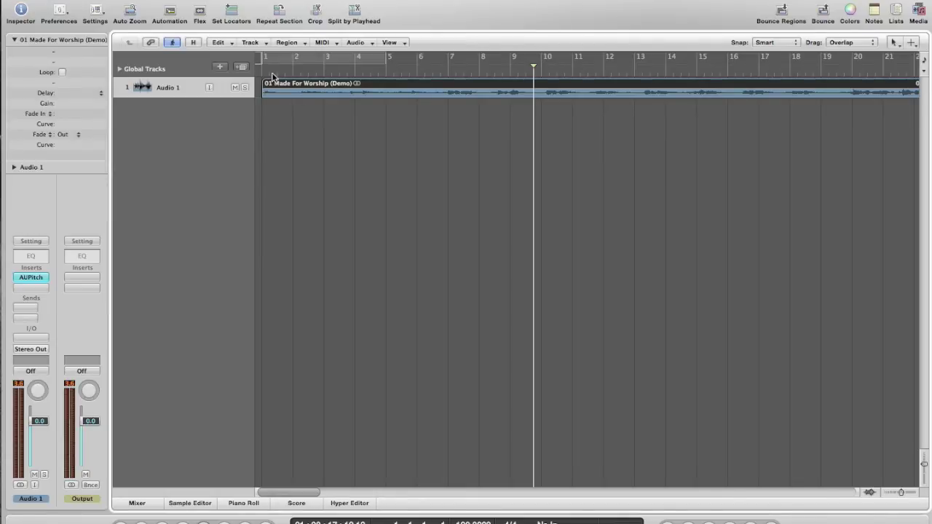
pyautogui.click(39, 278)
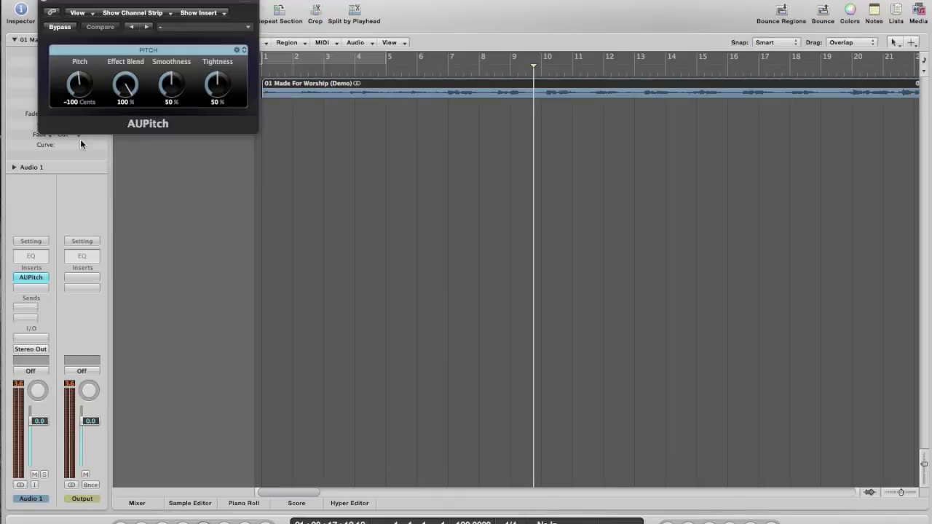
# Step: Sweep the AUPitch pitch through extreme values while playing, ending at 528 cents, and close the window
pyautogui.moveTo(83, 83); pyautogui.dragTo(82, 126)
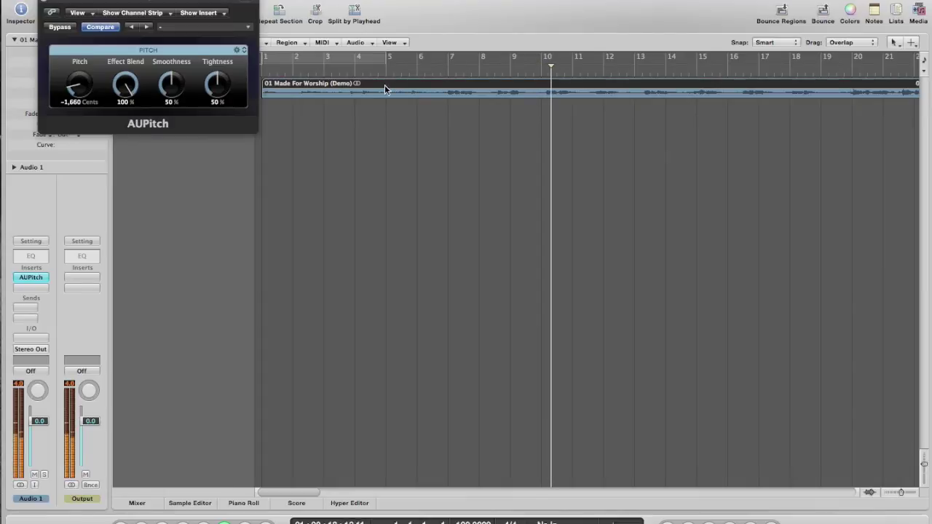
pyautogui.moveTo(79, 85)
pyautogui.mouseDown()
pyautogui.moveTo(79, 107)
pyautogui.moveTo(79, 26)
pyautogui.moveTo(81, 86)
pyautogui.mouseUp()
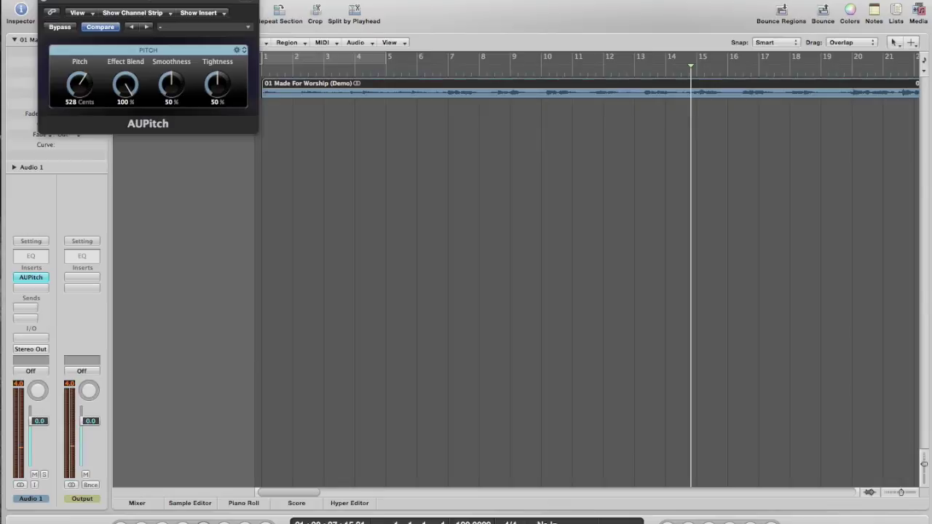
pyautogui.click(46, 2)
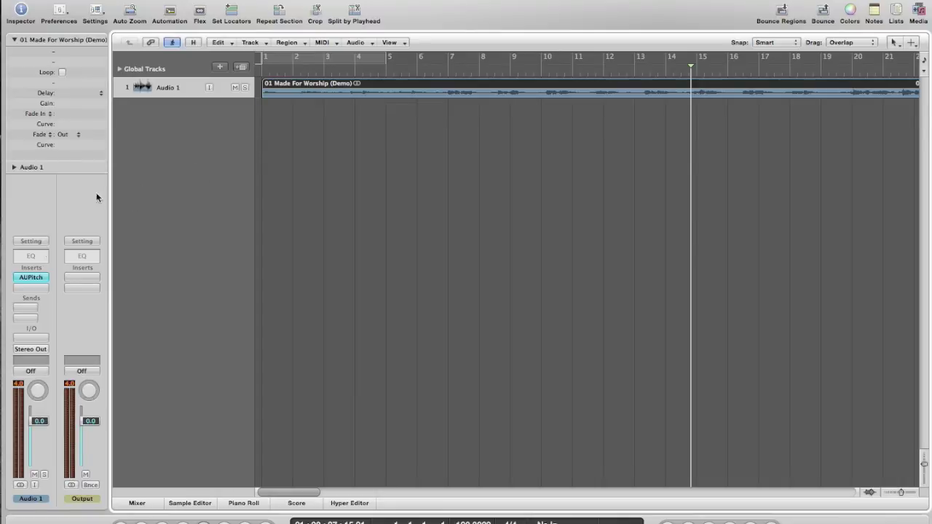
# Step: Reset the AUPitch pitch to -100 cents and shift its window further left
pyautogui.click(26, 279)
pyautogui.doubleClick(71, 101)
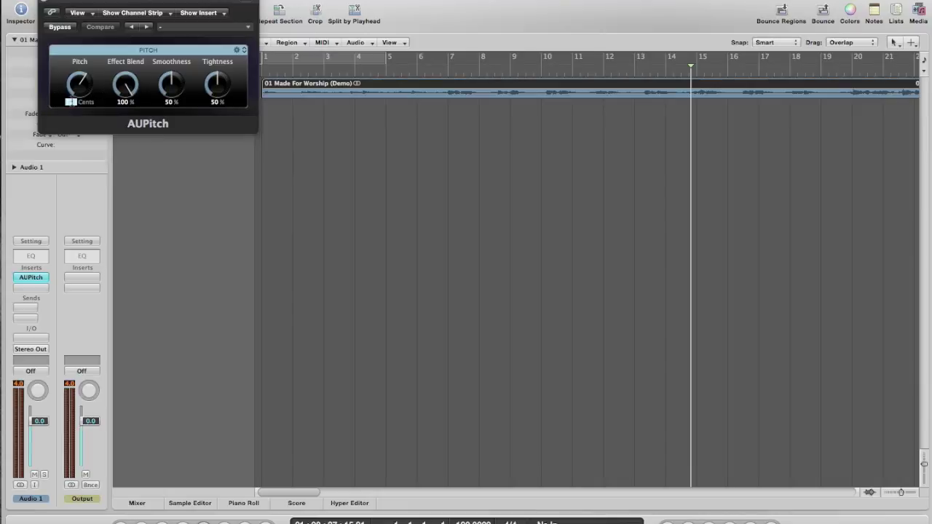
pyautogui.write('-1')
pyautogui.press('Return')
pyautogui.doubleClick(70, 102)
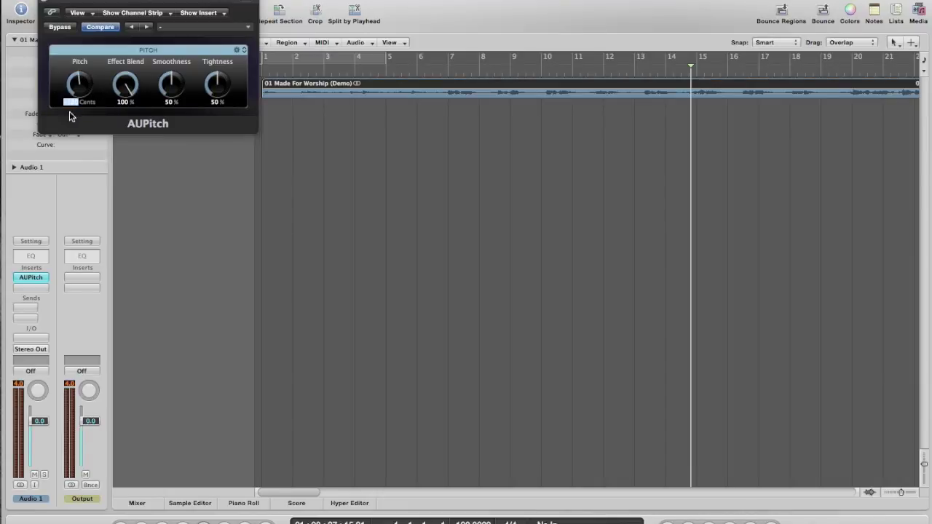
pyautogui.write('-100')
pyautogui.press('Return')
pyautogui.moveTo(70, 3); pyautogui.dragTo(41, 10)
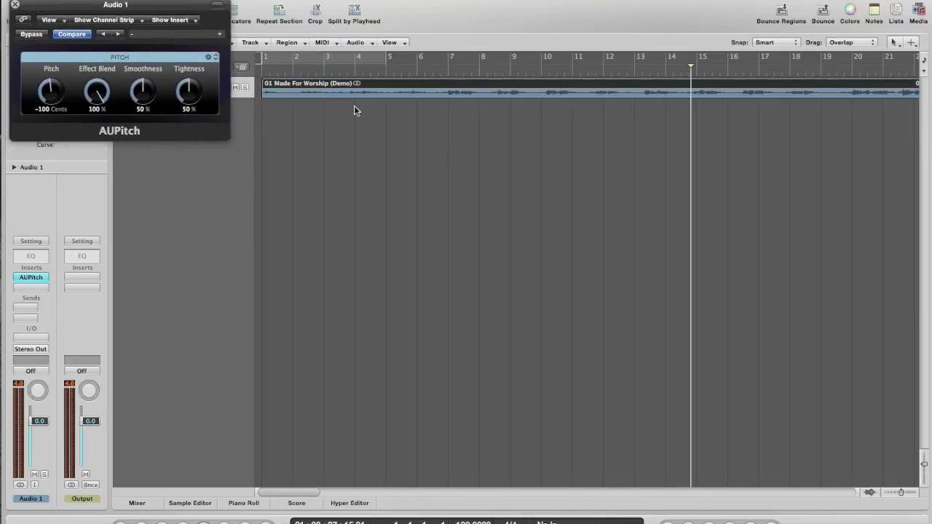
pyautogui.click(822, 12)
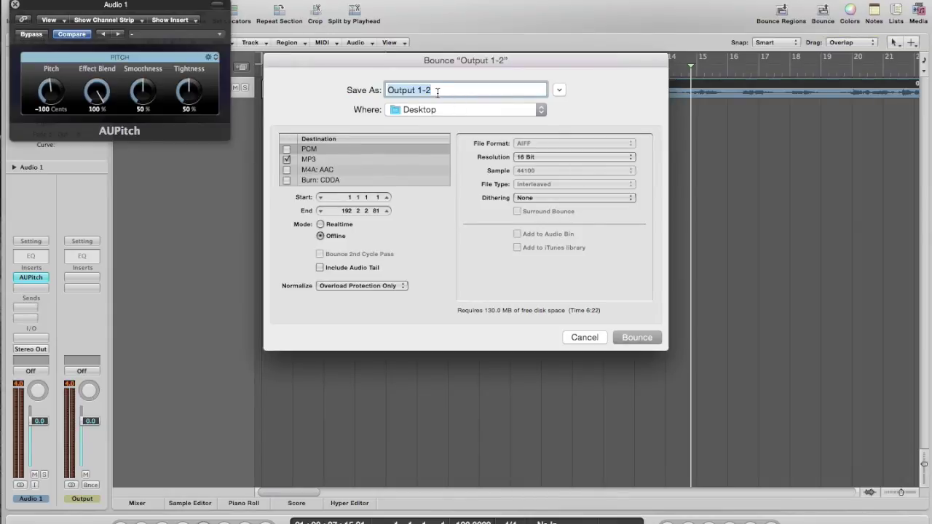
# Step: Bounce the output as an MP3 named 'madetoworship keyC' to the Desktop
pyautogui.write('madetoworship key')
pyautogui.press('BackSpace')
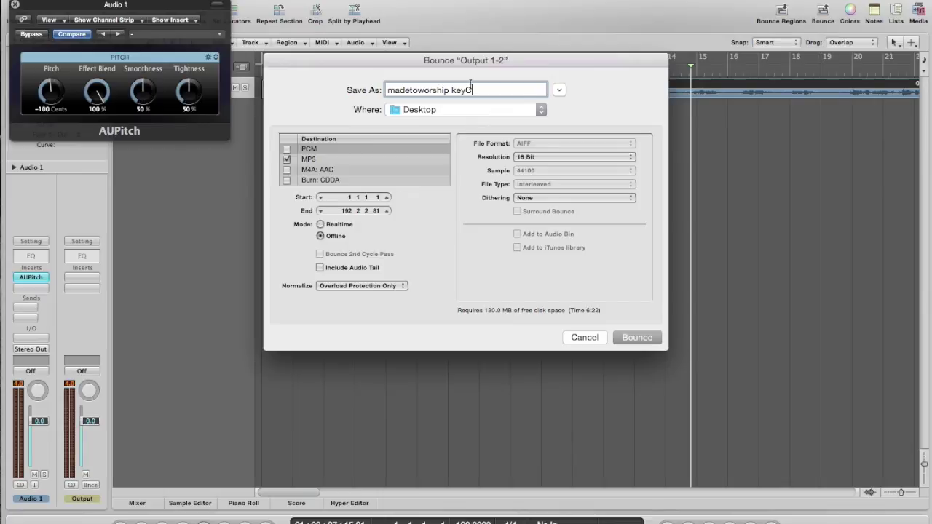
pyautogui.click(408, 159)
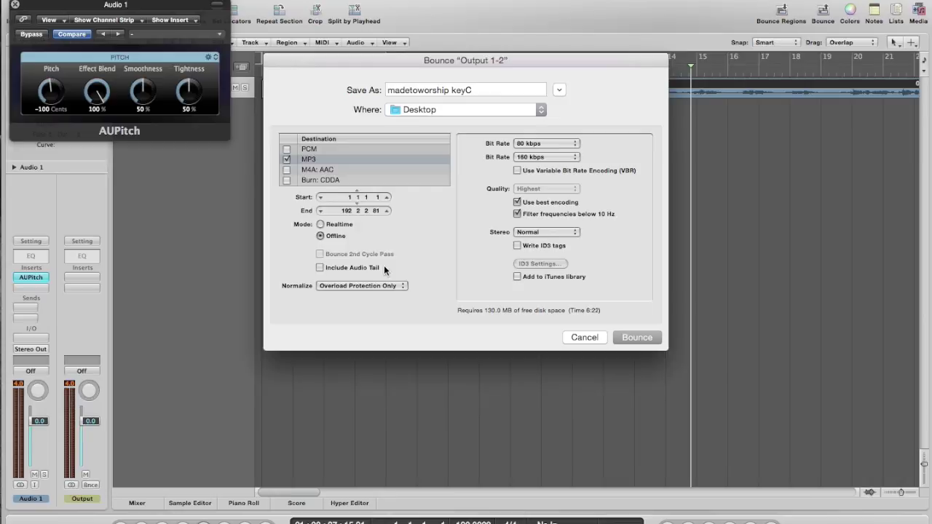
pyautogui.click(633, 337)
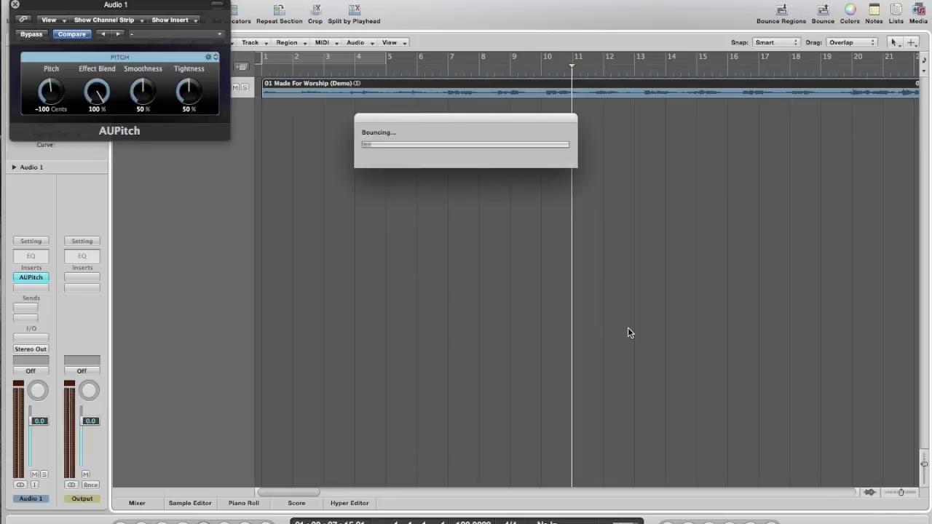